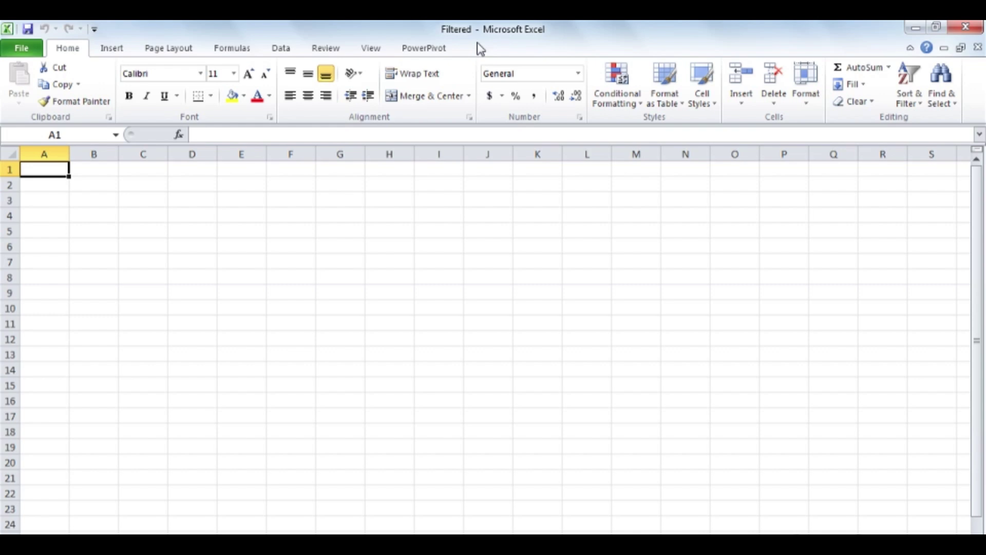
Step: From the PowerPivot window, insert PivotTable6 on a new worksheet, listing the Data table fields
{"action": "left_click", "coordinate": [445, 53]}
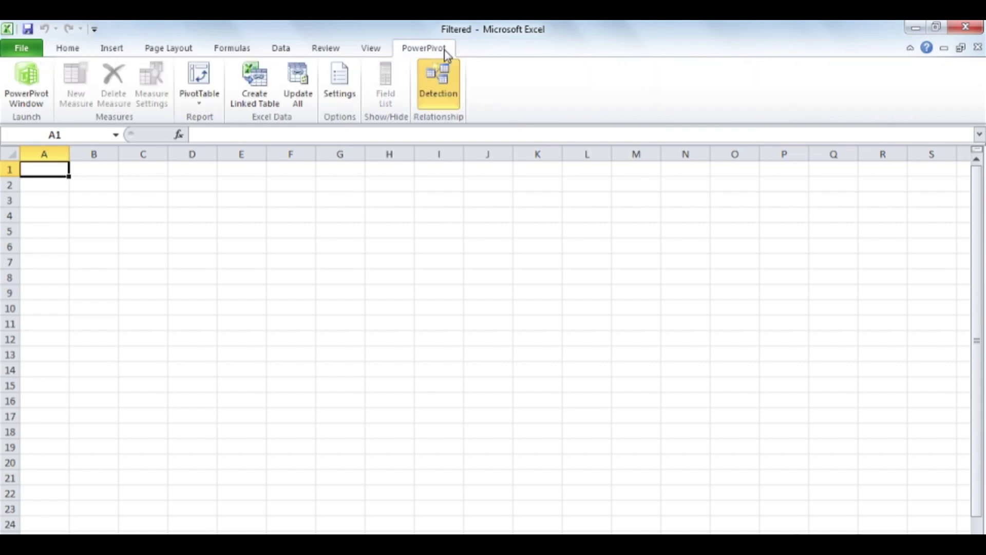
{"action": "left_click", "coordinate": [27, 83]}
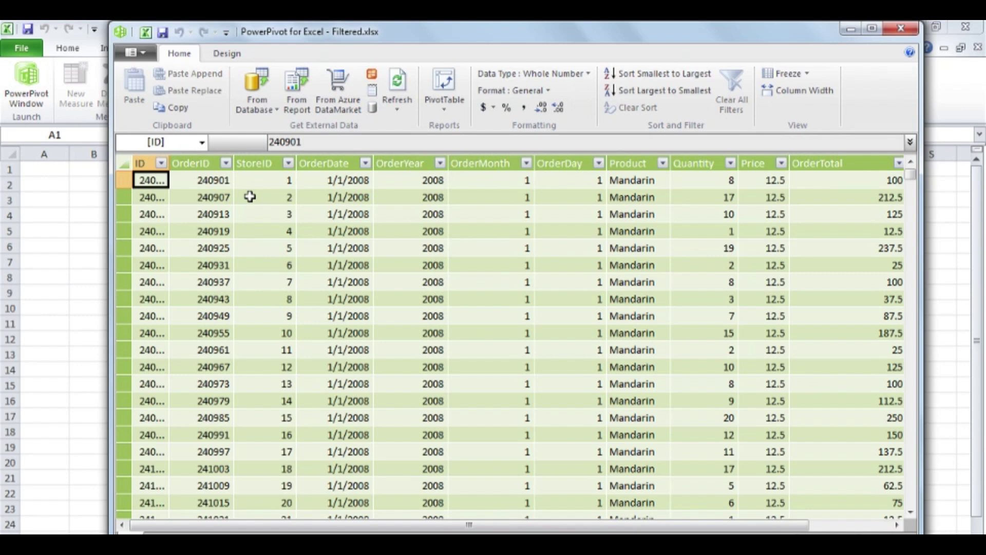
{"action": "left_click", "coordinate": [446, 88]}
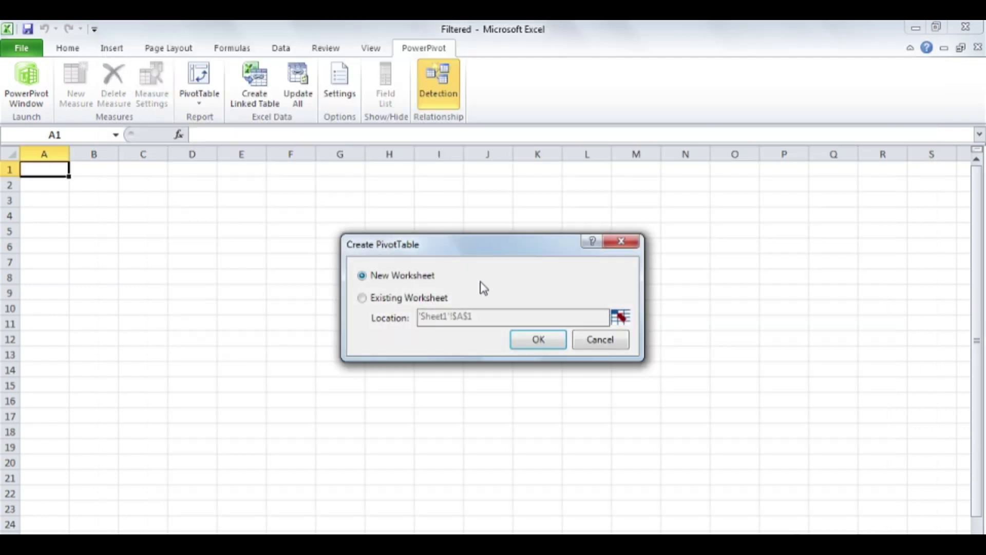
{"action": "left_click", "coordinate": [544, 345]}
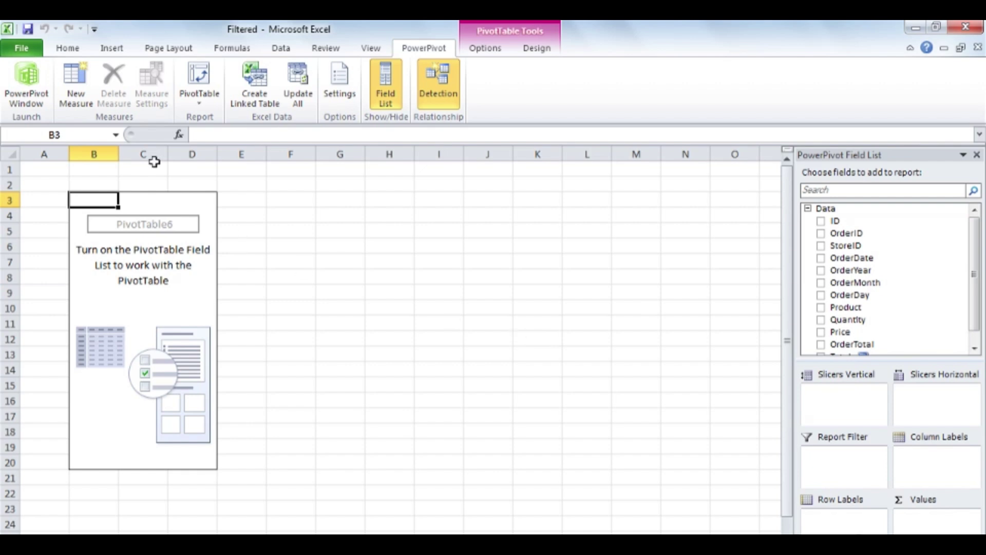
Step: Start a new Data table measure named LargerOrders, with the Formula box ready for input
{"action": "left_click", "coordinate": [81, 88]}
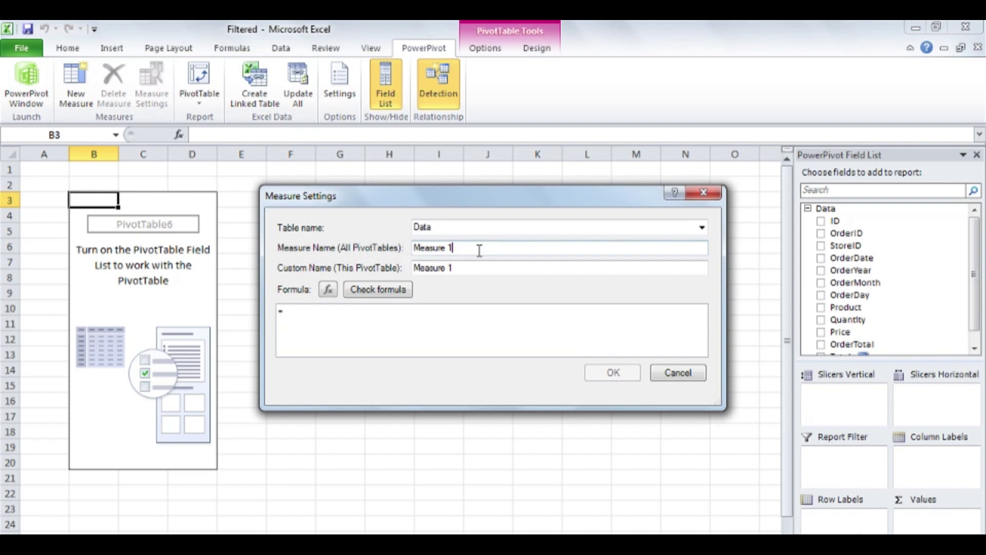
{"action": "left_click_drag", "start_coordinate": [453, 249], "coordinate": [403, 253]}
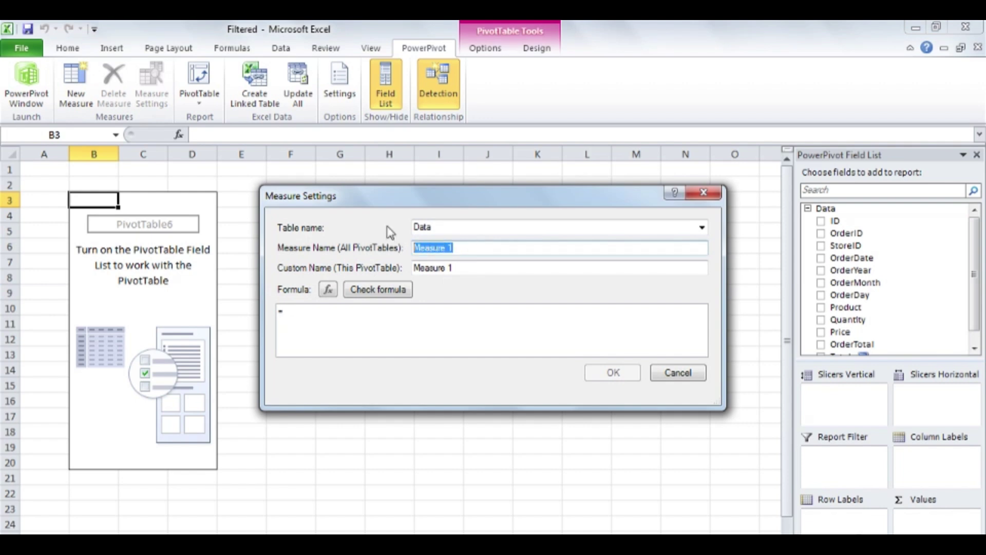
{"action": "type", "text": "Larger"}
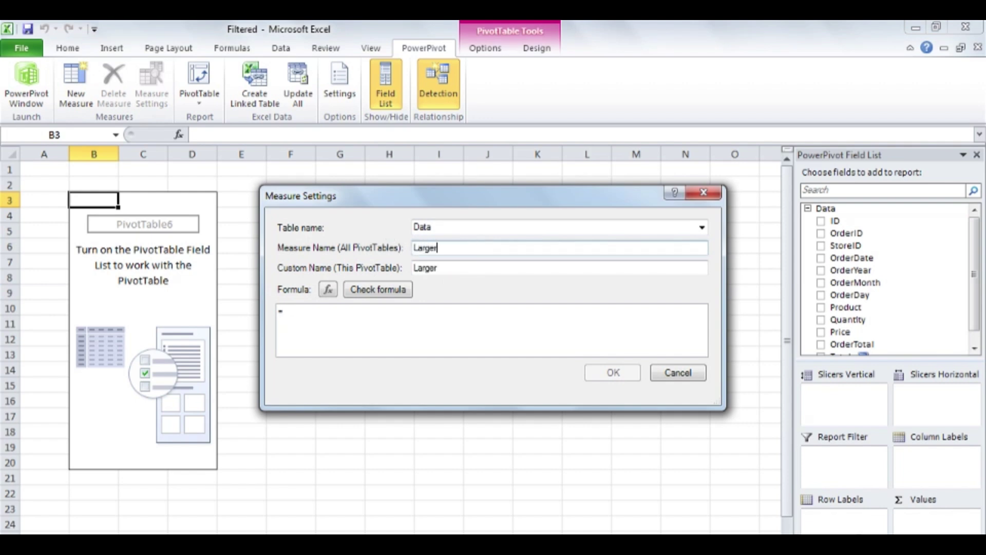
{"action": "type", "text": "Orders"}
{"action": "left_click", "coordinate": [406, 322]}
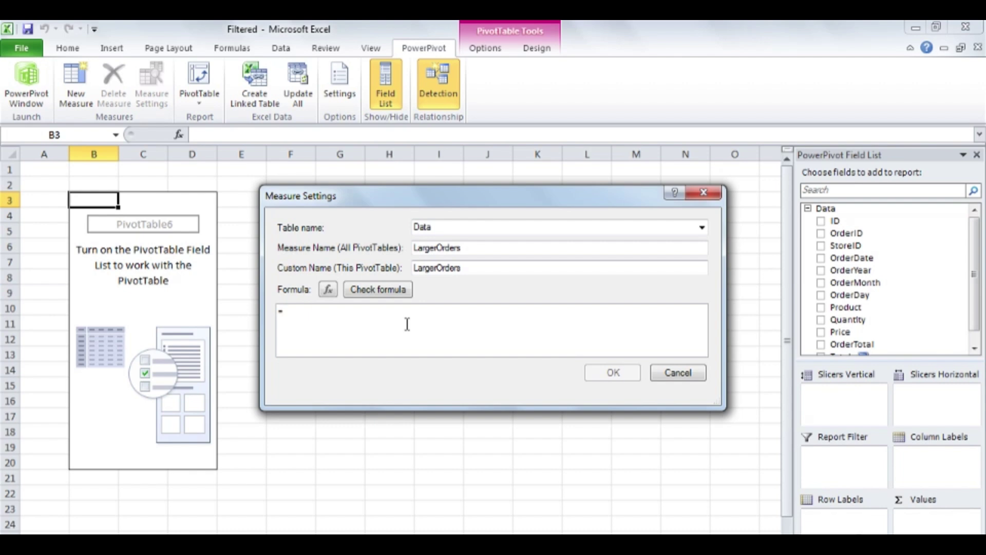
Step: Enter =sumx(Filter(Data, Data[Quantity]>18), then begin the next Data[Quantity] reference
{"action": "type", "text": "sumx("}
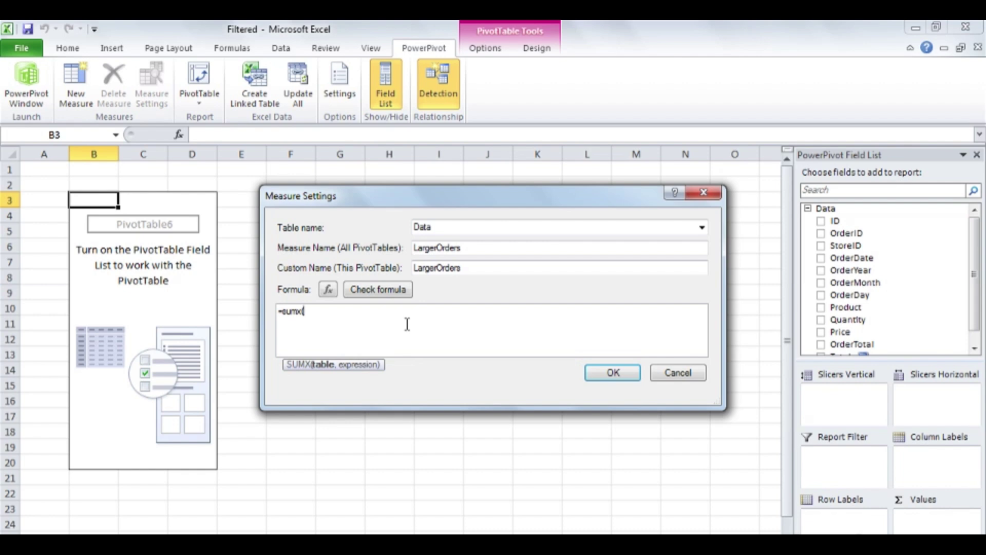
{"action": "type", "text": "Filter"}
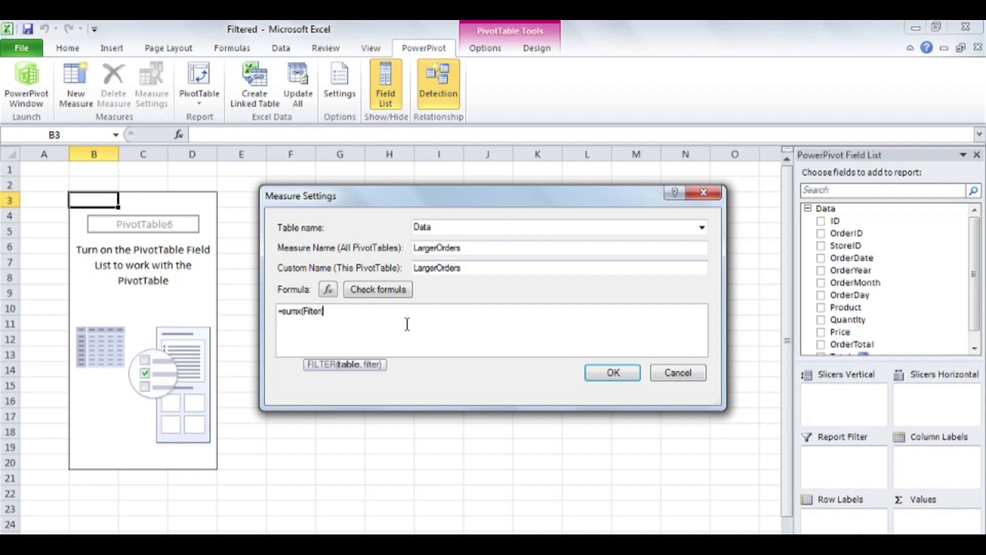
{"action": "type", "text": "(D"}
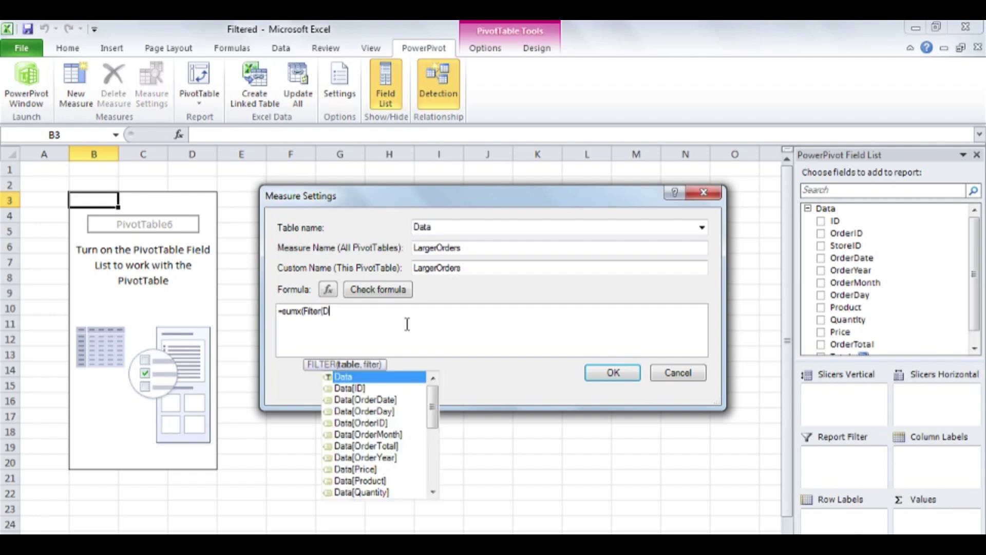
{"action": "type", "text": "ata,"}
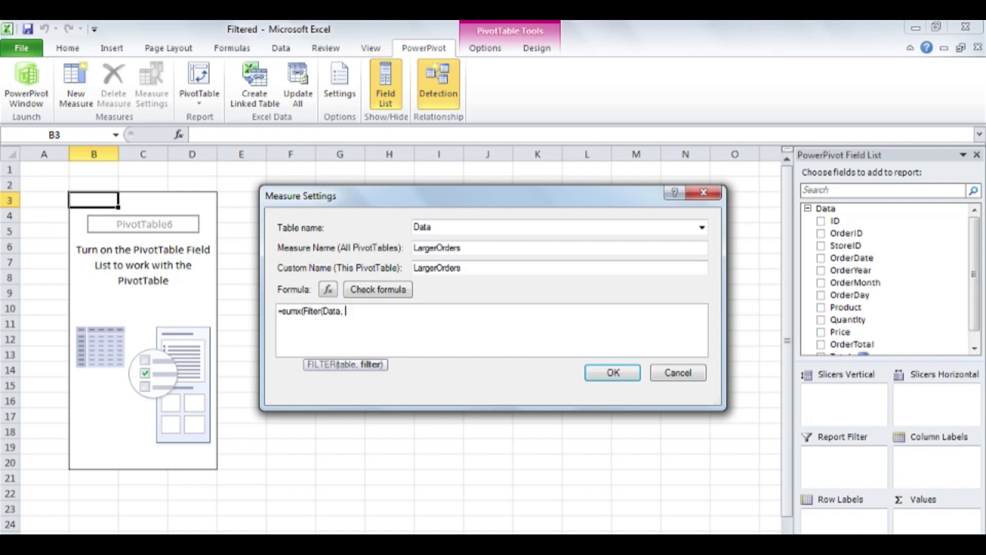
{"action": "type", "text": "Data"}
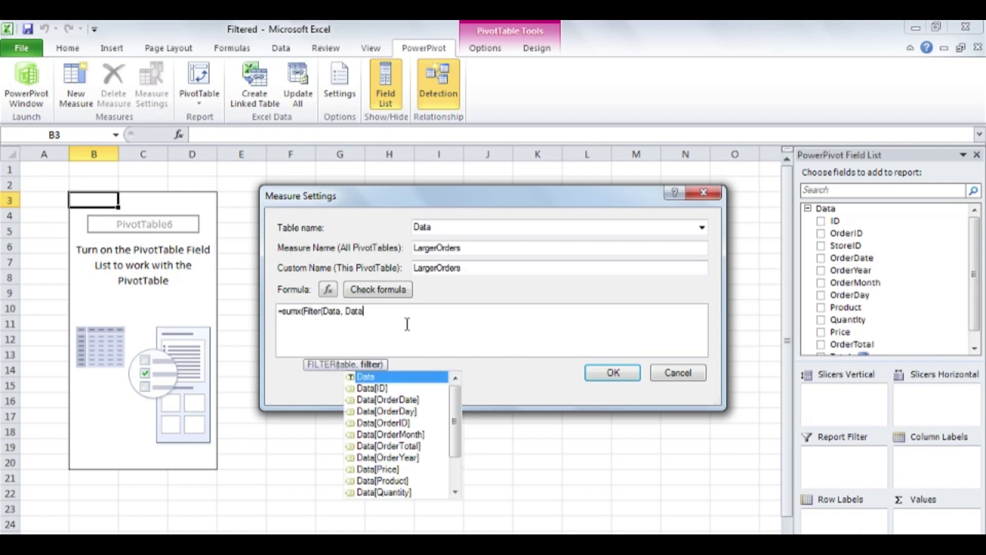
{"action": "type", "text": "["}
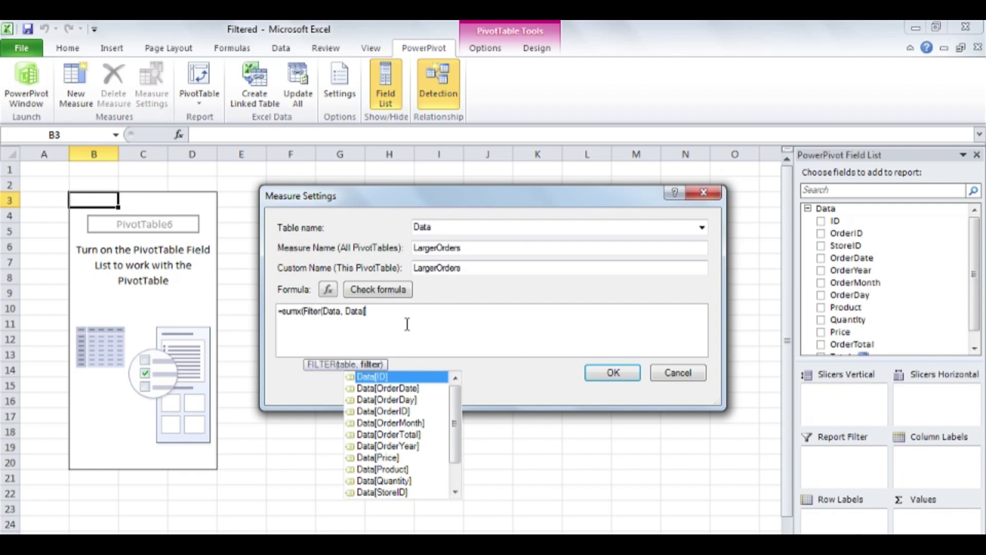
{"action": "type", "text": "q"}
{"action": "key", "text": "Tab"}
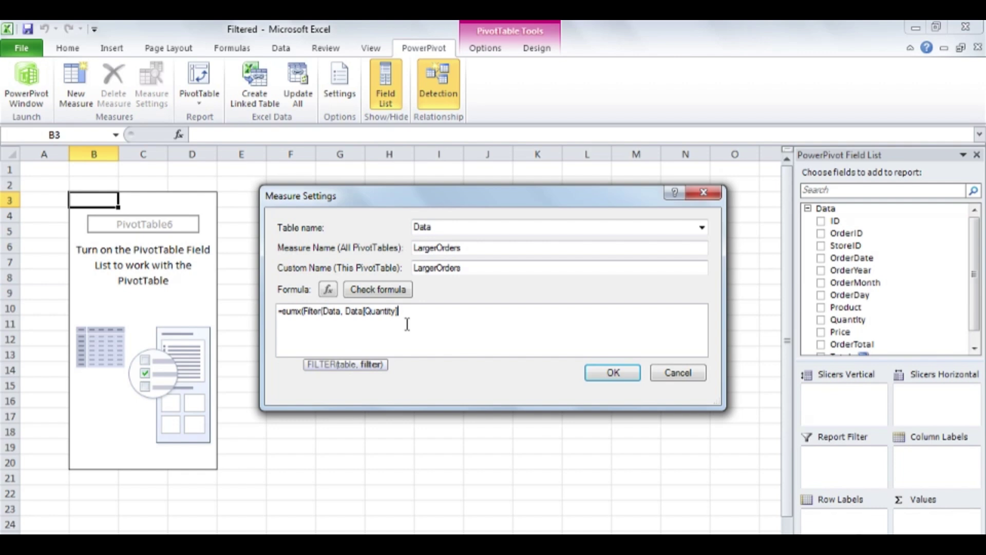
{"action": "type", "text": ">18)"}
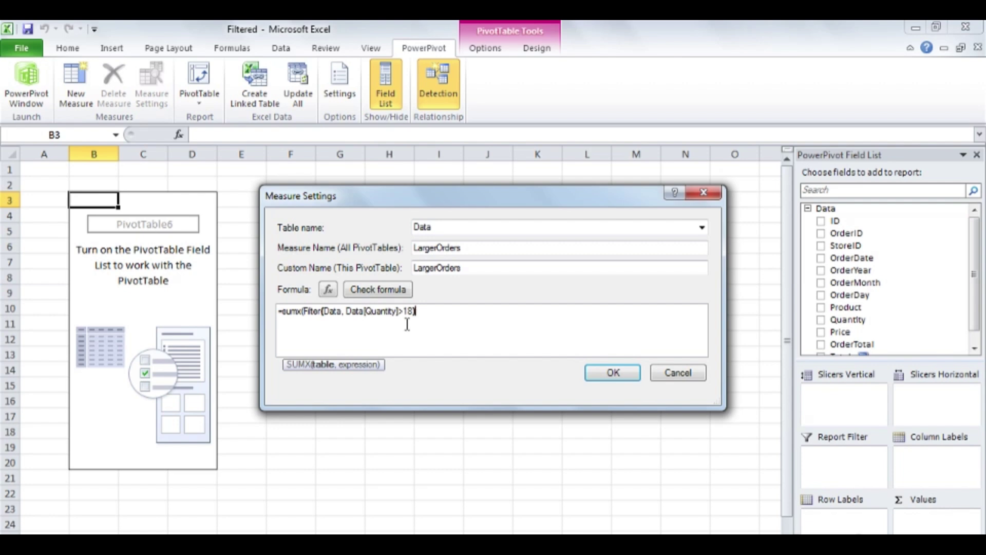
{"action": "type", "text": ","}
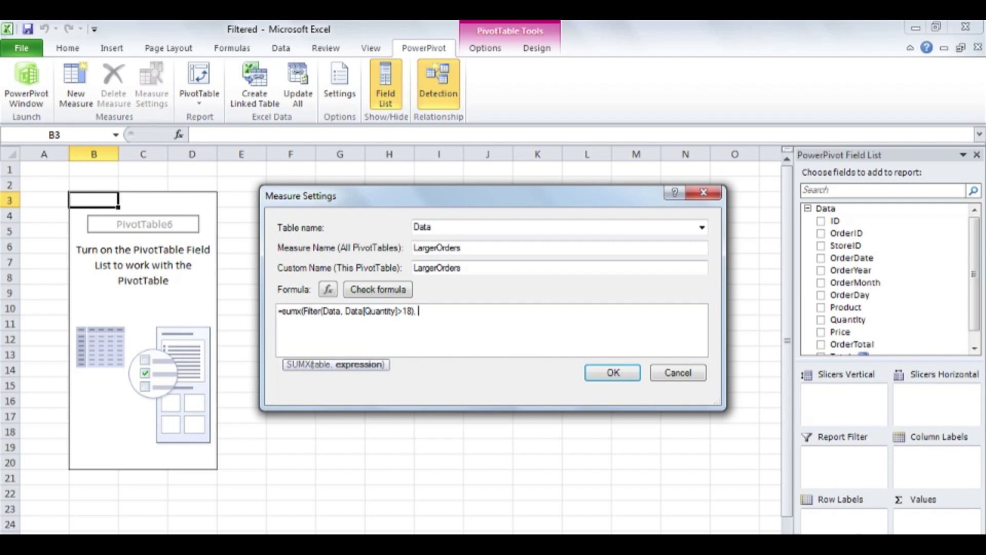
{"action": "type", "text": " Data"}
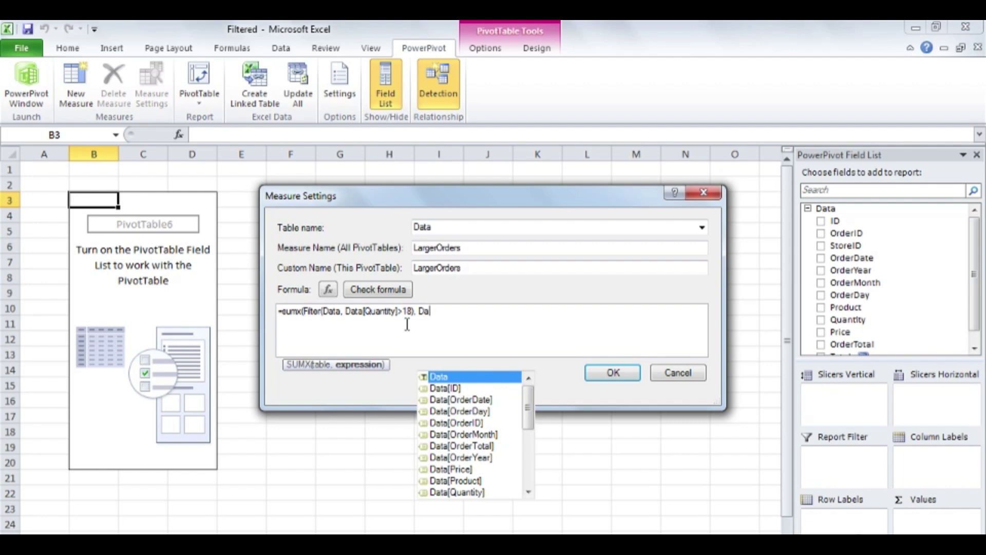
{"action": "type", "text": "["}
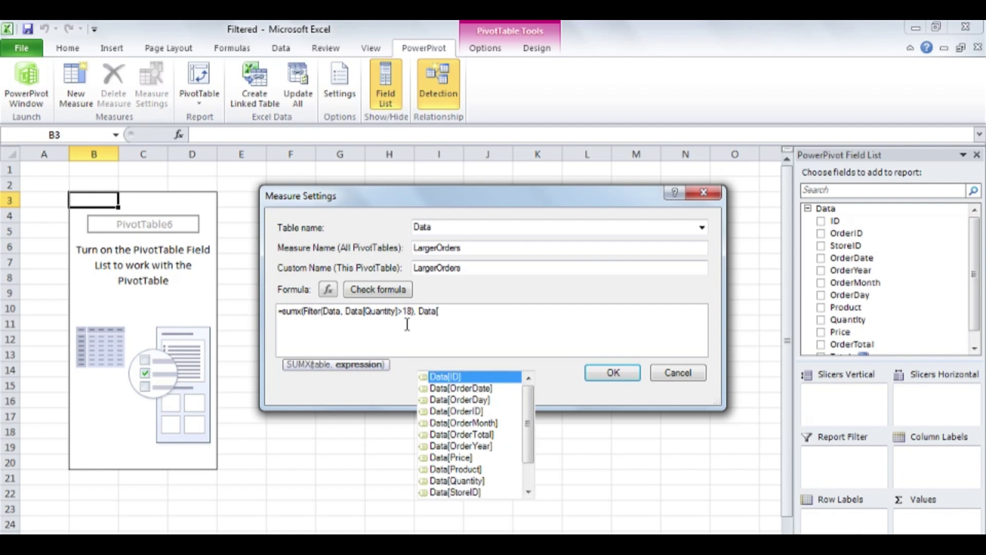
{"action": "type", "text": "q"}
Step: Finish the expression as Data[Quantity] * Data[Price]) and add LargerOrders to the pivot (23550537.5)
{"action": "key", "text": "Tab"}
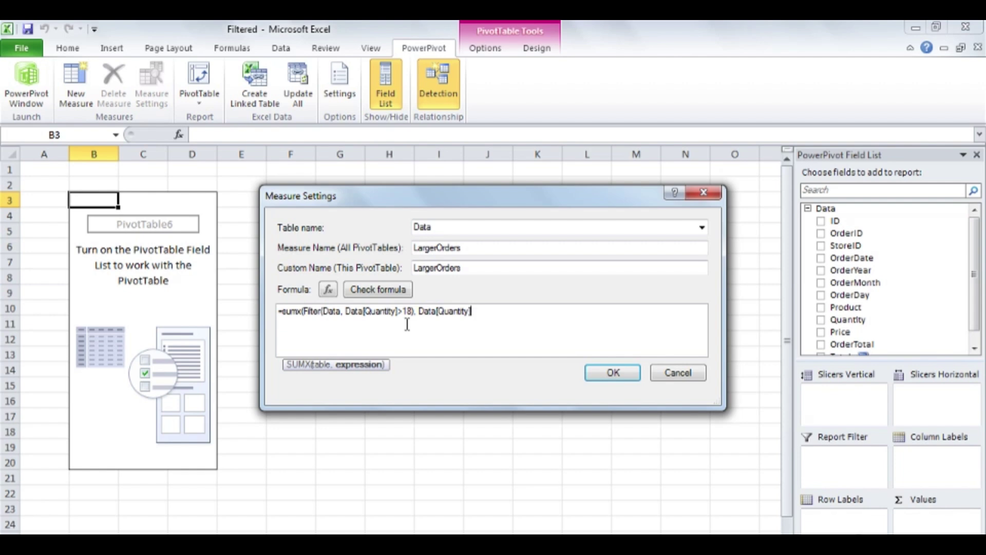
{"action": "type", "text": "* data["}
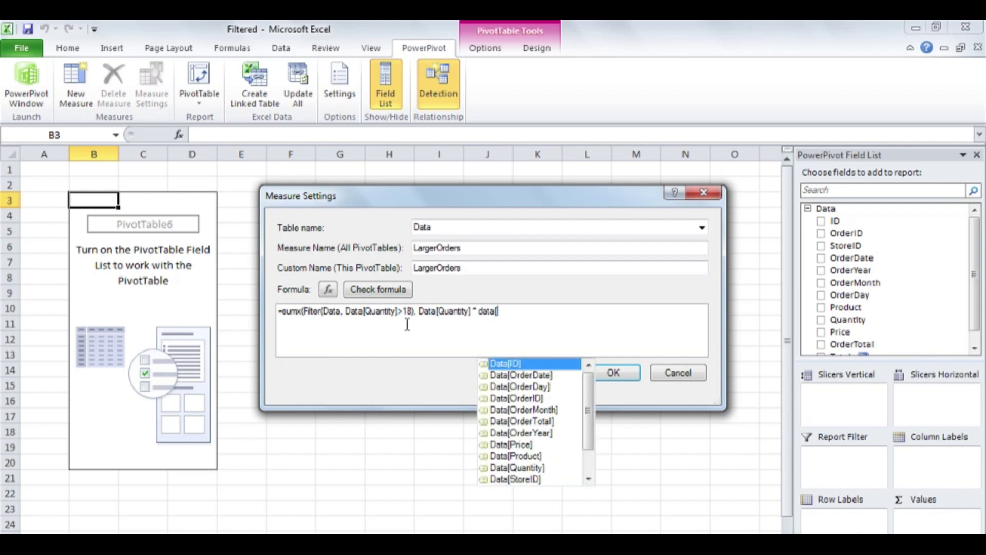
{"action": "type", "text": "p"}
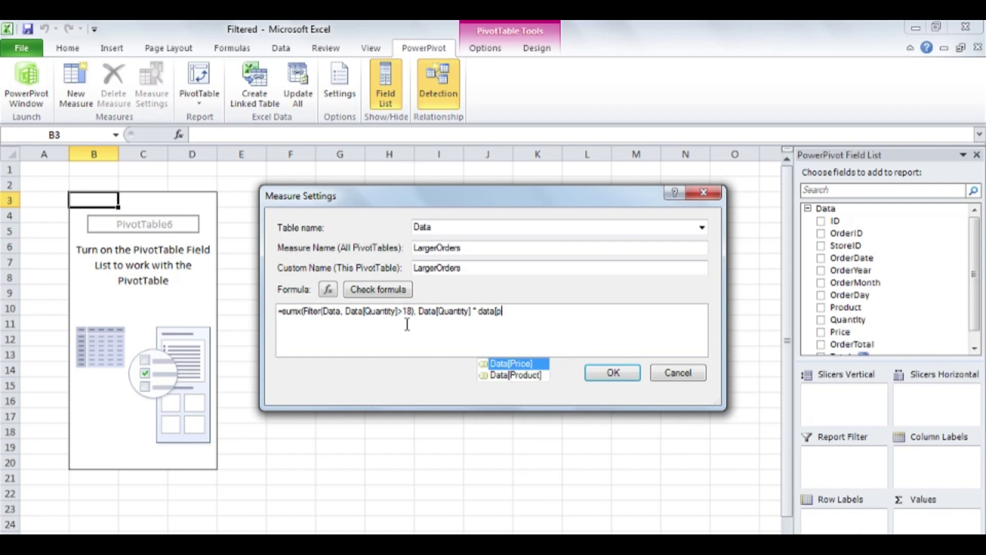
{"action": "key", "text": "Tab"}
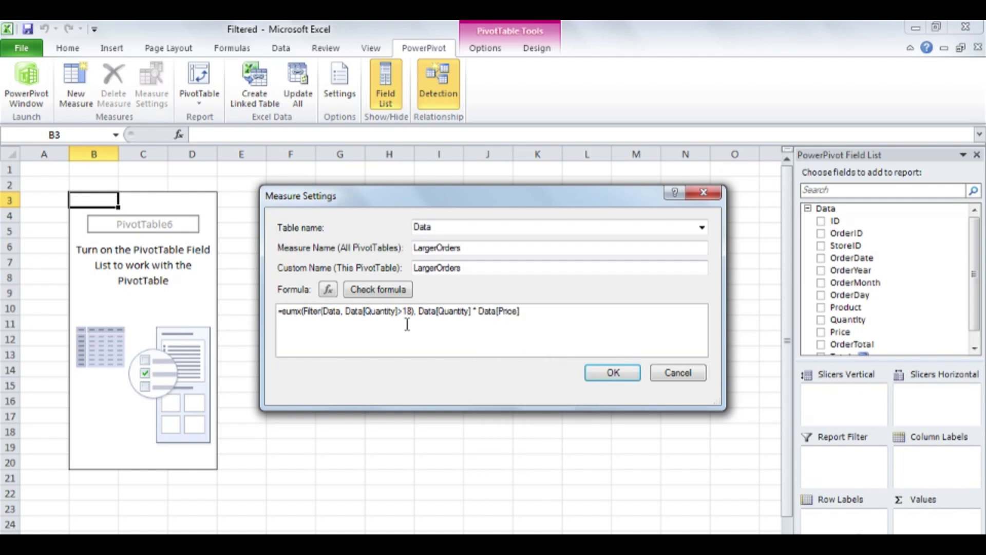
{"action": "type", "text": ")"}
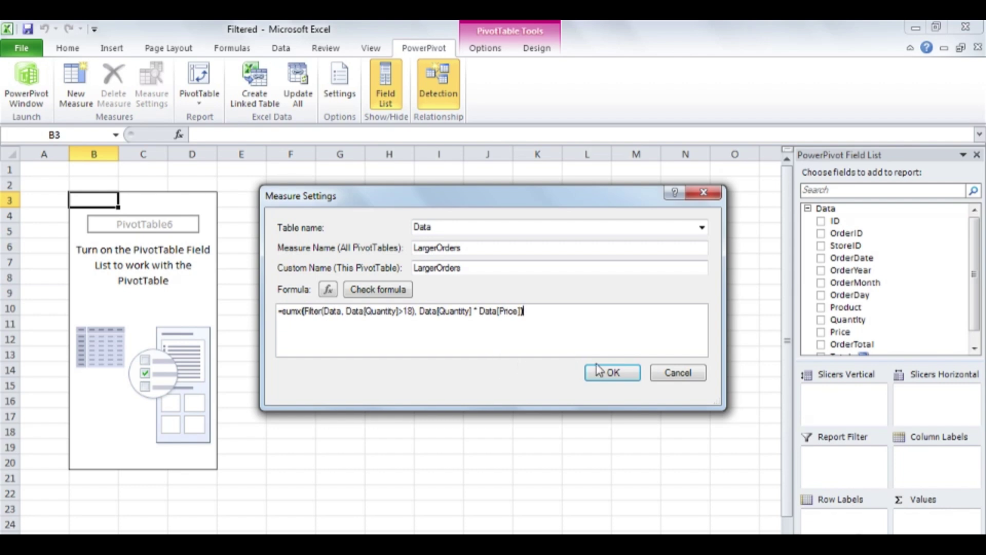
{"action": "left_click", "coordinate": [611, 371]}
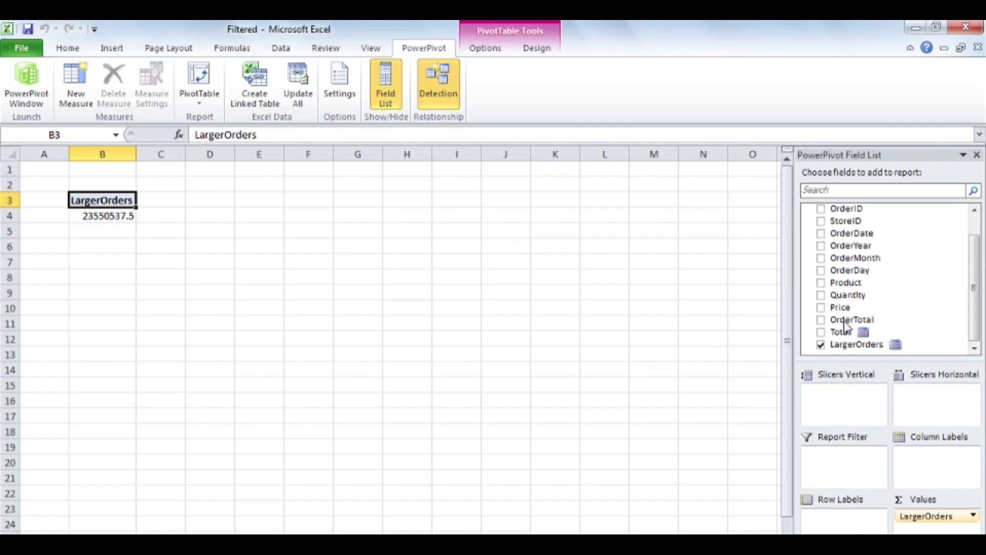
Step: Add OrderTotal to Values, showing Sum of OrderTotal 126705950 beside LargerOrders
{"action": "left_click_drag", "start_coordinate": [845, 320], "coordinate": [930, 530]}
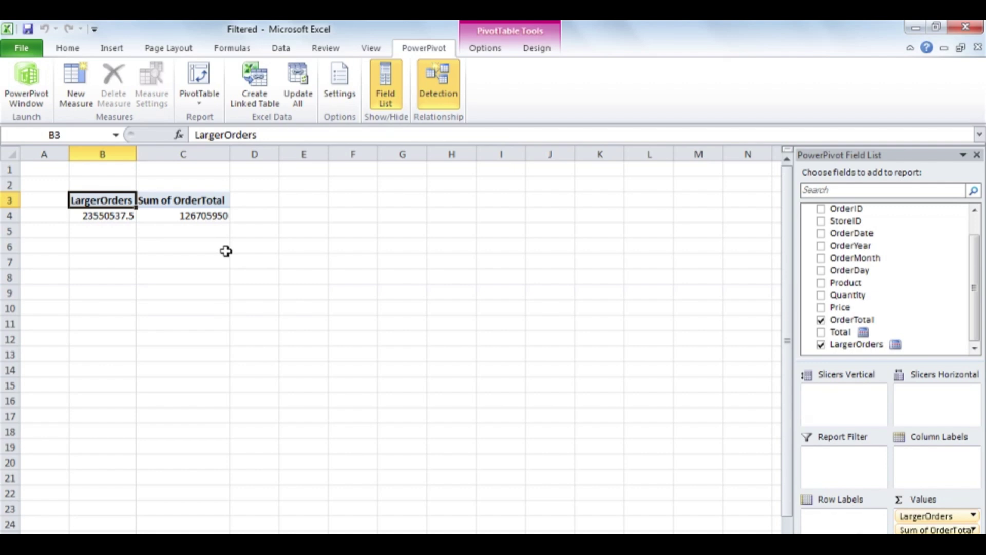
Step: Start a new measure named AllStoreSales, with the Formula box ready for input
{"action": "left_click", "coordinate": [73, 80]}
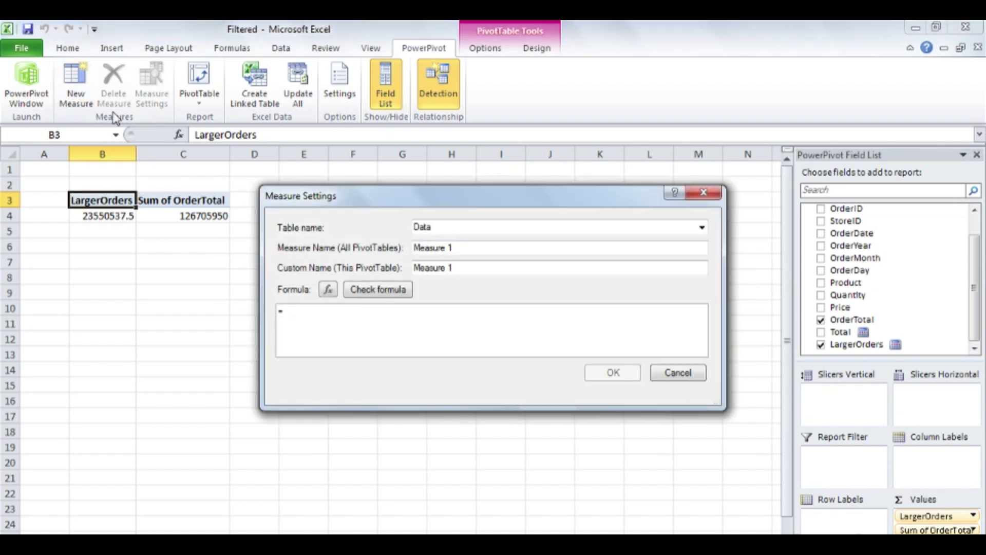
{"action": "left_click_drag", "start_coordinate": [453, 247], "coordinate": [401, 242]}
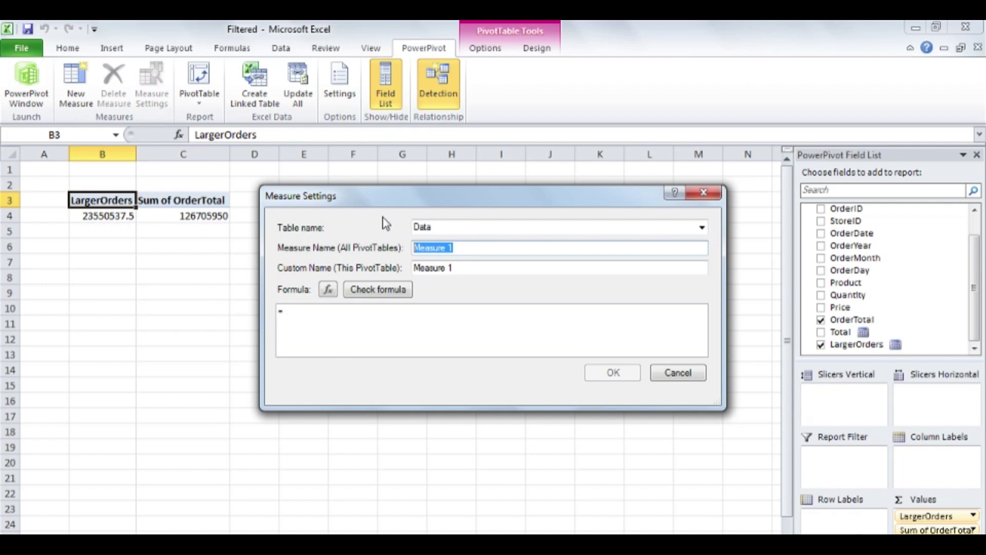
{"action": "type", "text": "AllStore"}
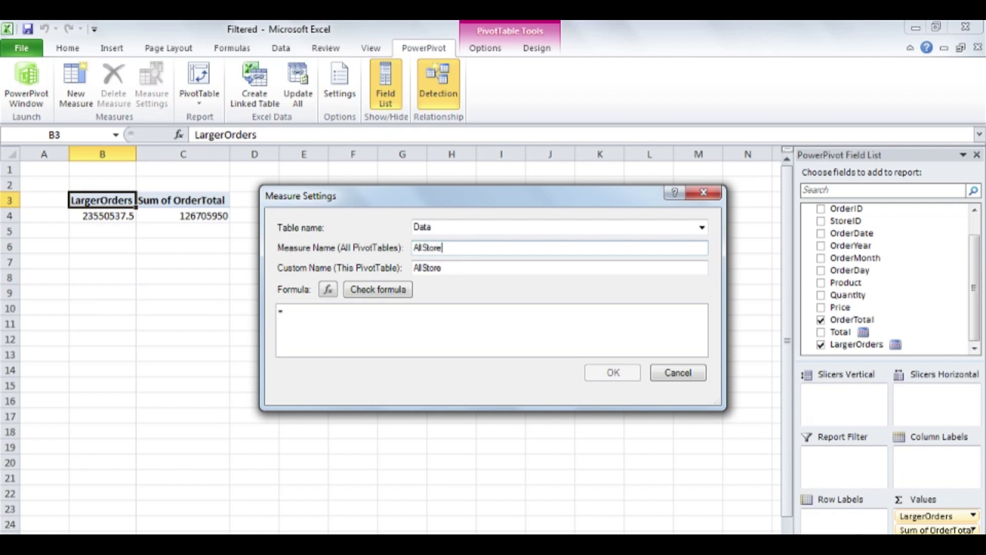
{"action": "type", "text": "Sales"}
{"action": "left_click", "coordinate": [357, 329]}
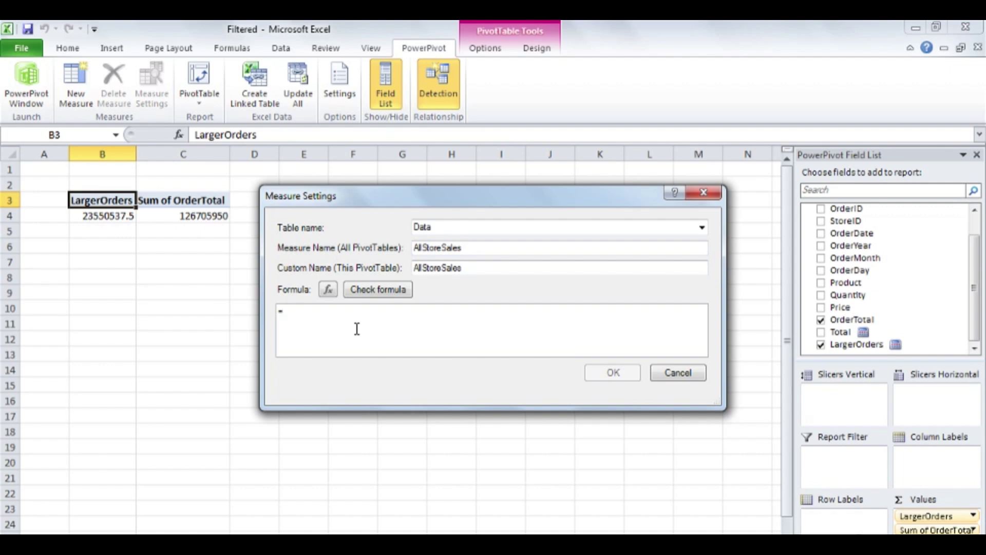
Step: Enter the formula =sumx(All(Data), Data[Quantity] * Data[Price])
{"action": "type", "text": "sumx("}
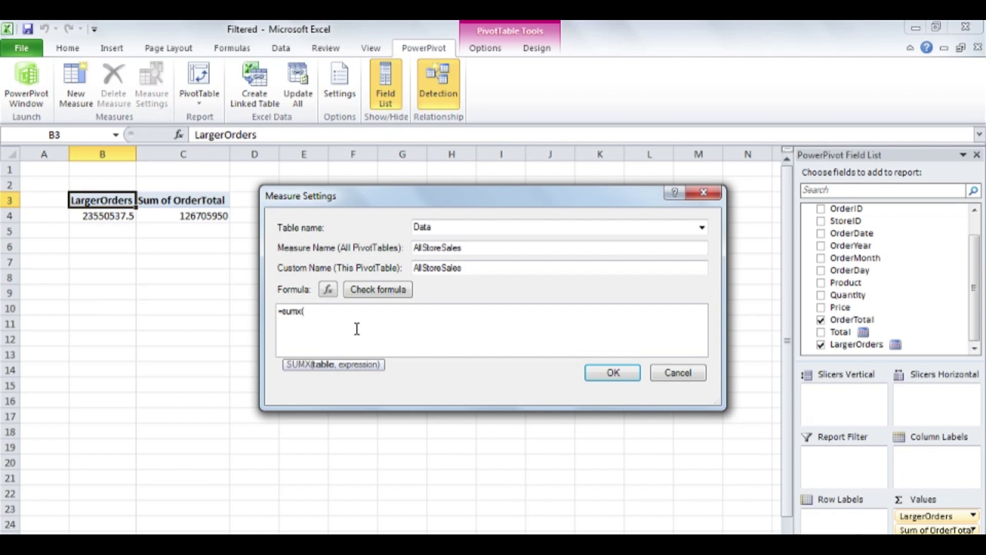
{"action": "type", "text": "All("}
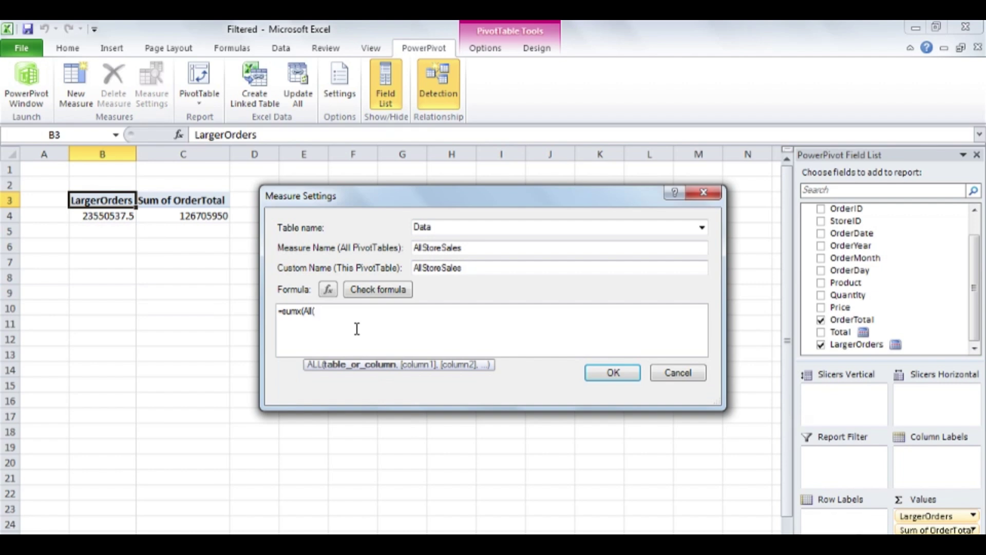
{"action": "type", "text": "Data"}
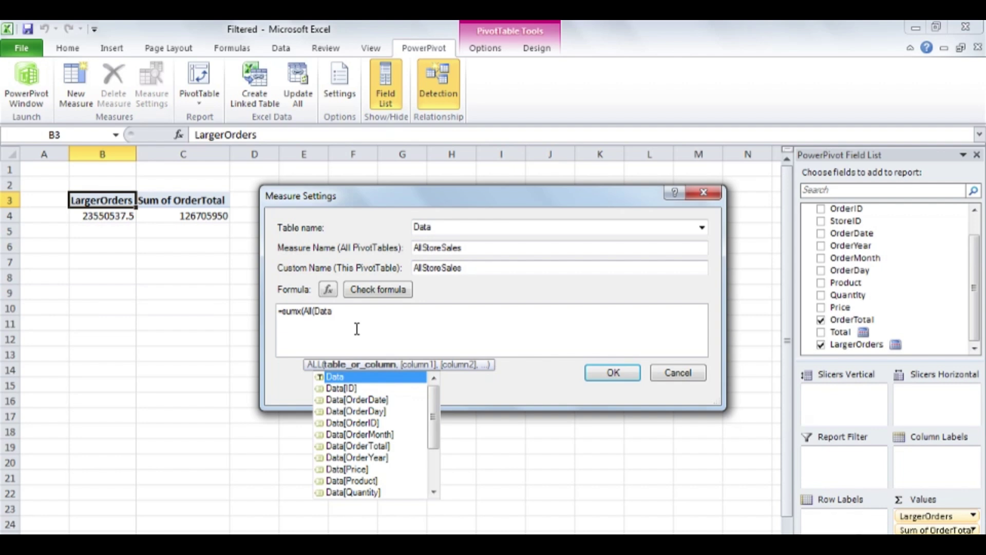
{"action": "type", "text": "),"}
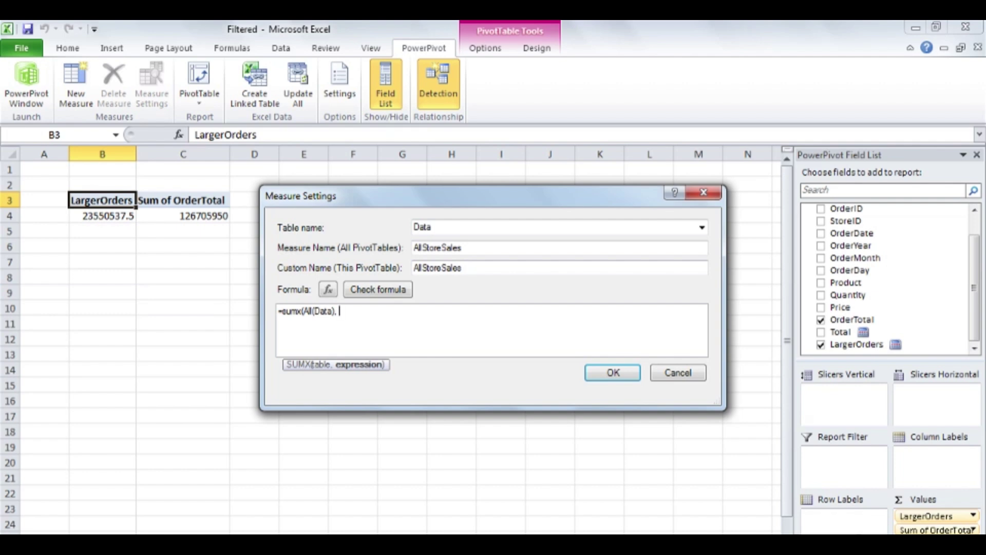
{"action": "type", "text": "Data"}
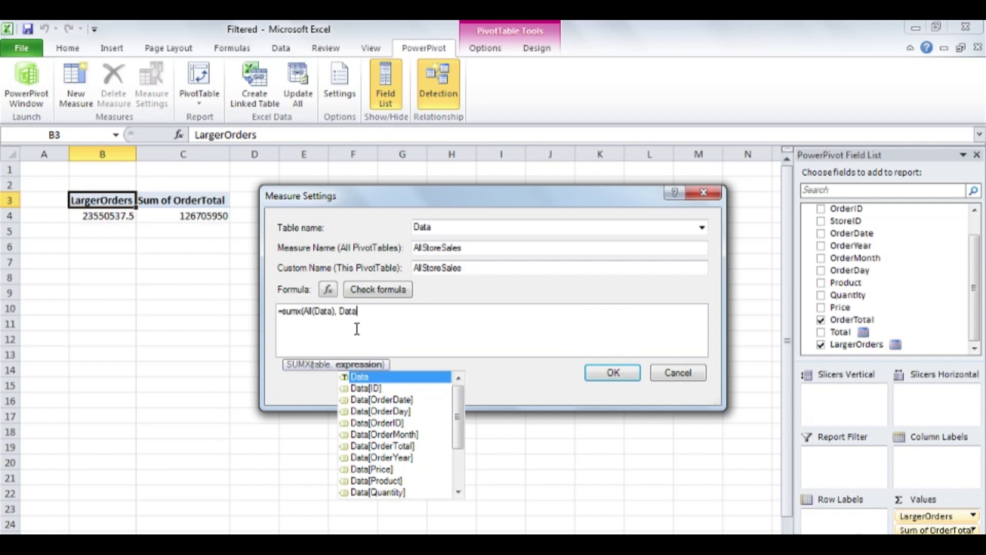
{"action": "type", "text": "["}
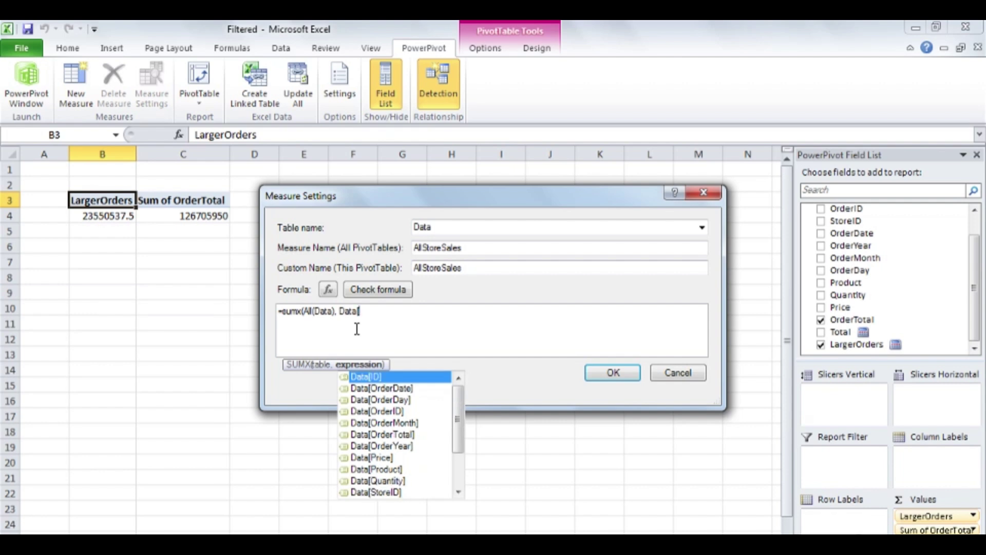
{"action": "type", "text": "Q"}
{"action": "key", "text": "Tab"}
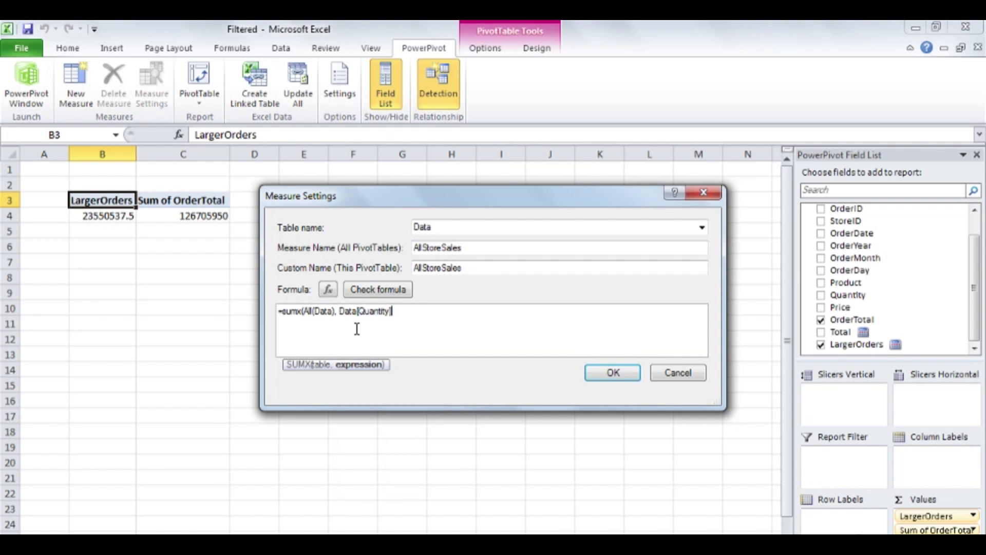
{"action": "type", "text": "* data["}
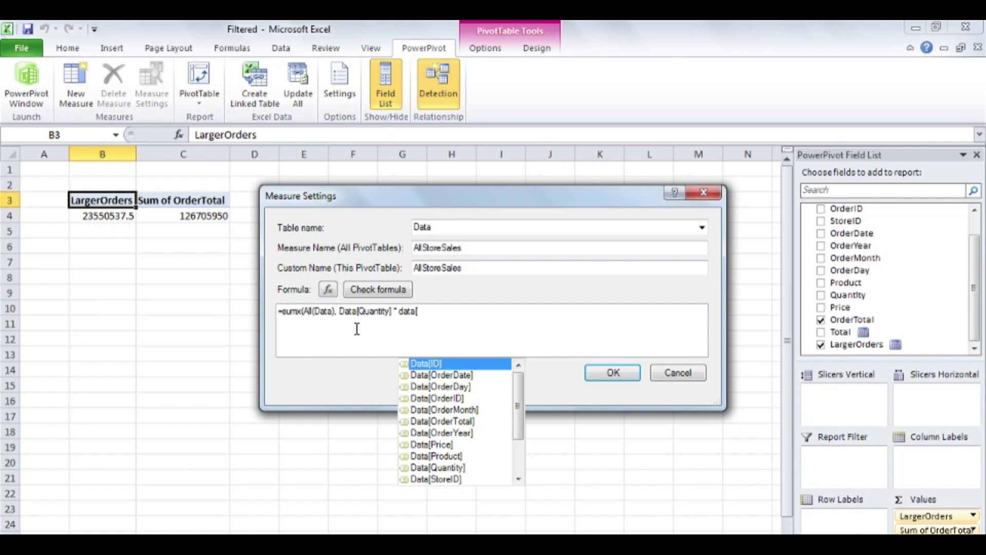
{"action": "type", "text": "p"}
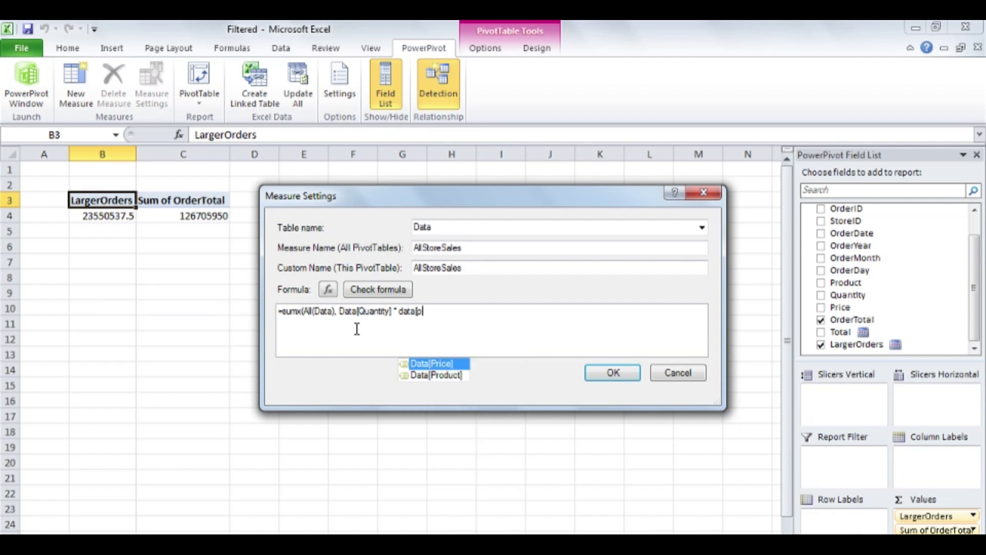
{"action": "key", "text": "Tab"}
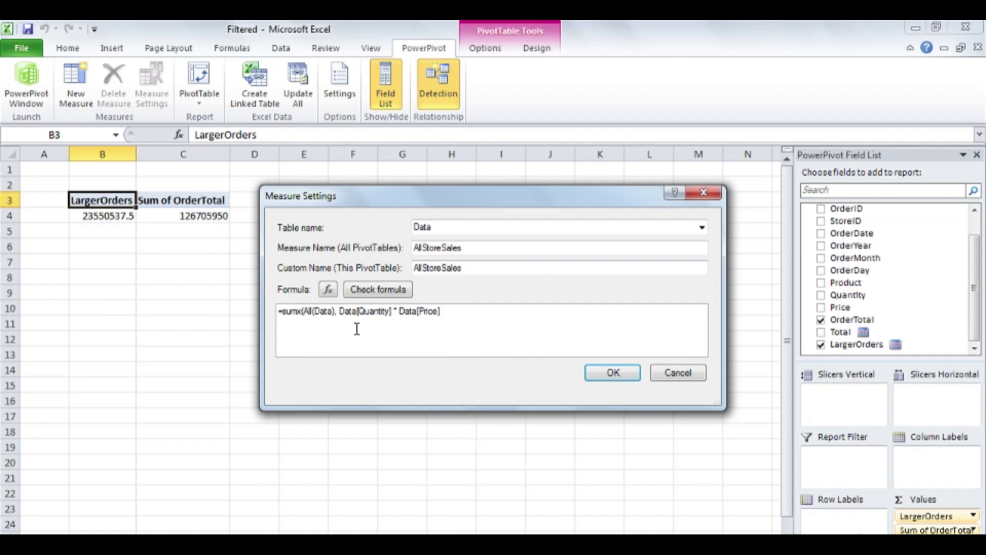
{"action": "type", "text": ")"}
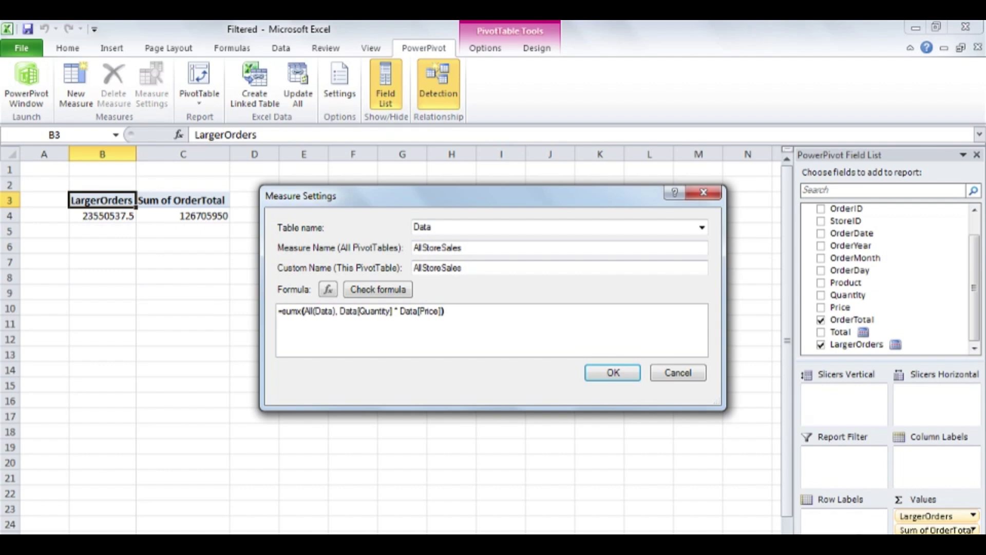
Step: Save AllStoreSales into the pivot (126705950) and set StoreID as the report filter
{"action": "left_click", "coordinate": [603, 373]}
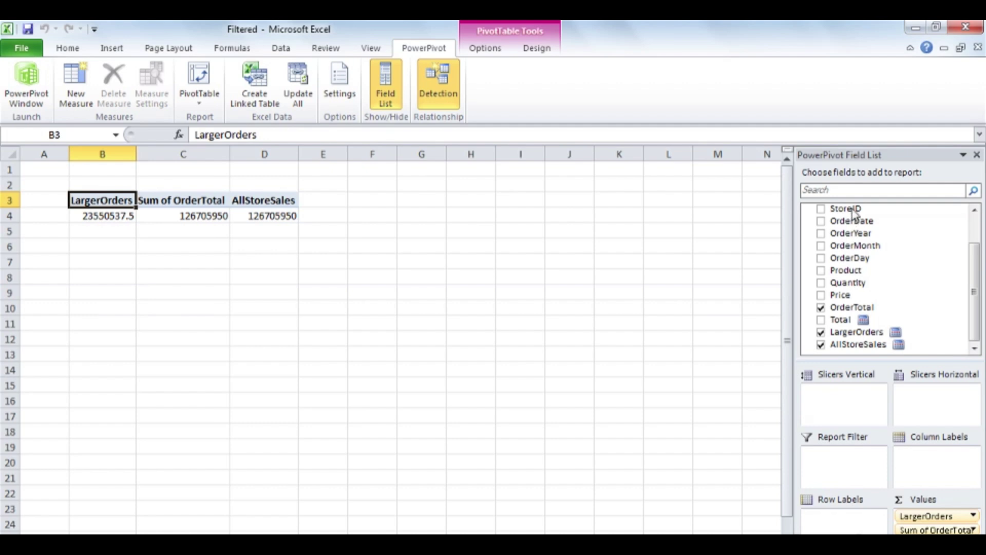
{"action": "left_click_drag", "start_coordinate": [854, 233], "coordinate": [866, 465]}
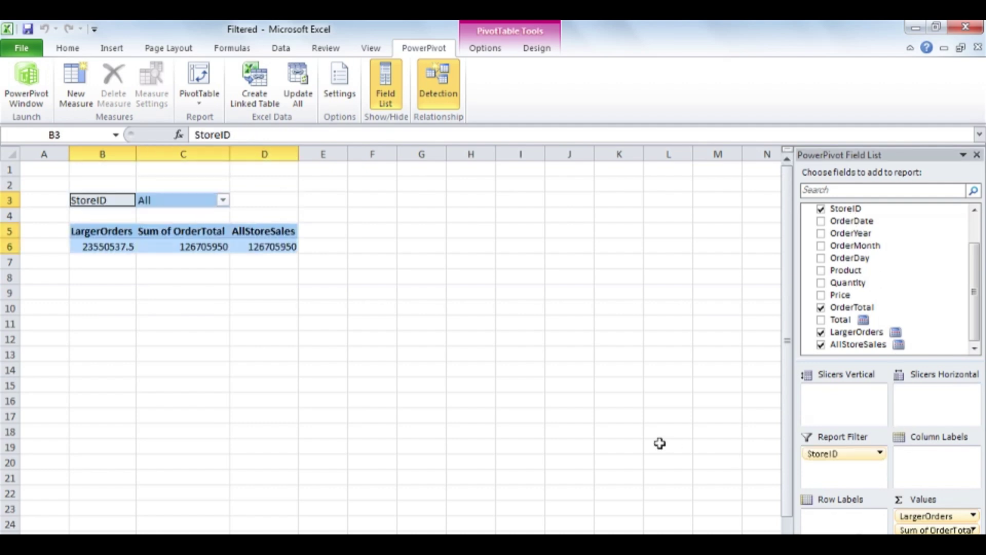
Step: Filter StoreID to 1 only, giving LargerOrders 219412.5 and Sum of OrderTotal 1155475
{"action": "left_click", "coordinate": [223, 200]}
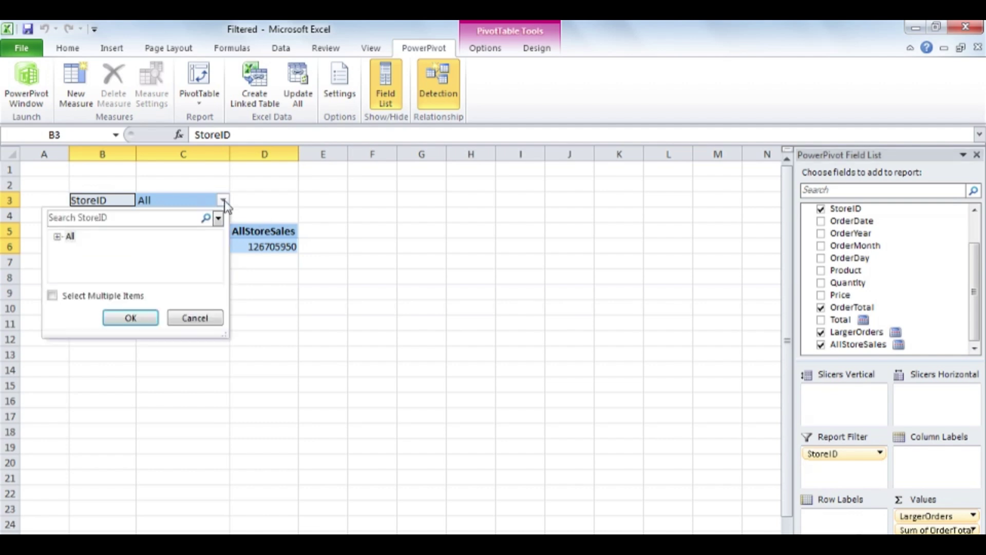
{"action": "left_click", "coordinate": [57, 236]}
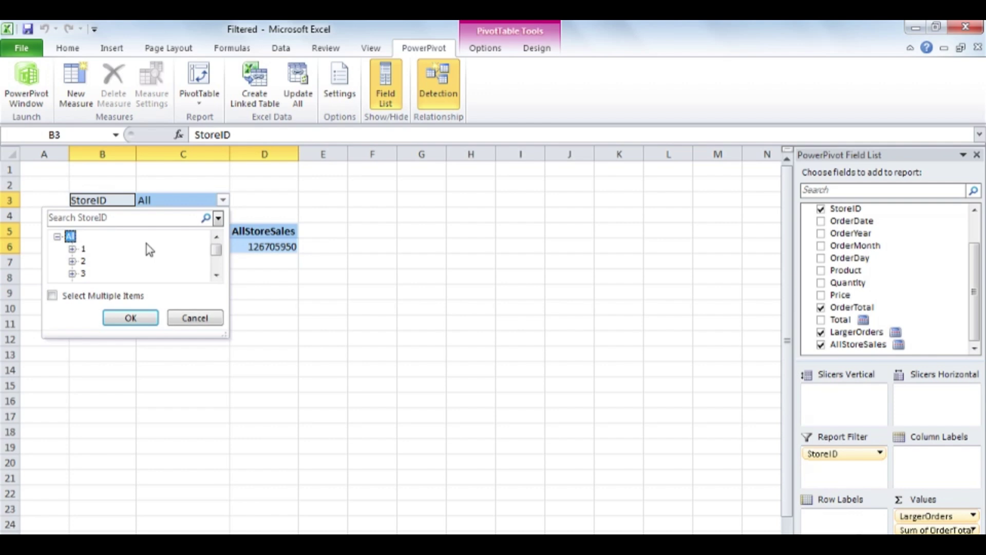
{"action": "left_click", "coordinate": [52, 297]}
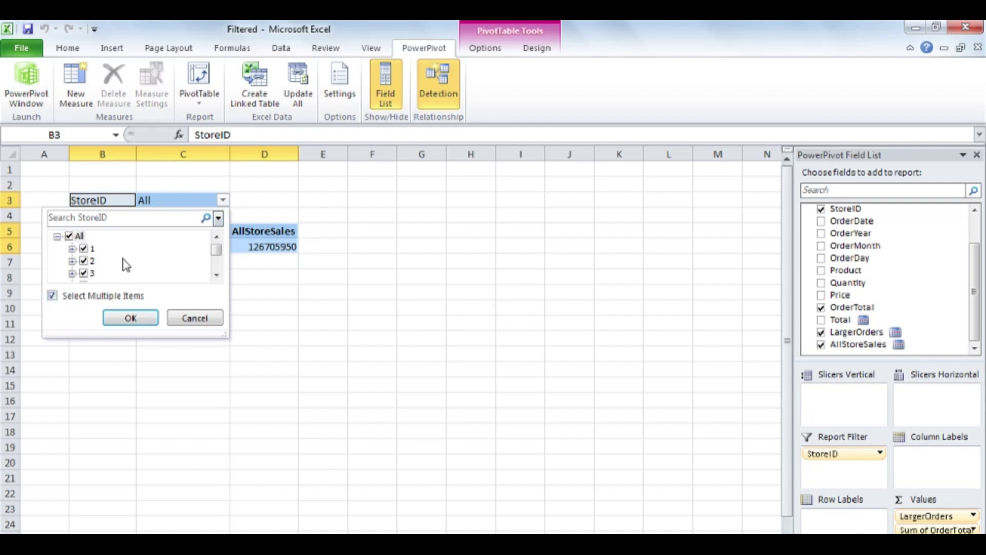
{"action": "left_click", "coordinate": [68, 237]}
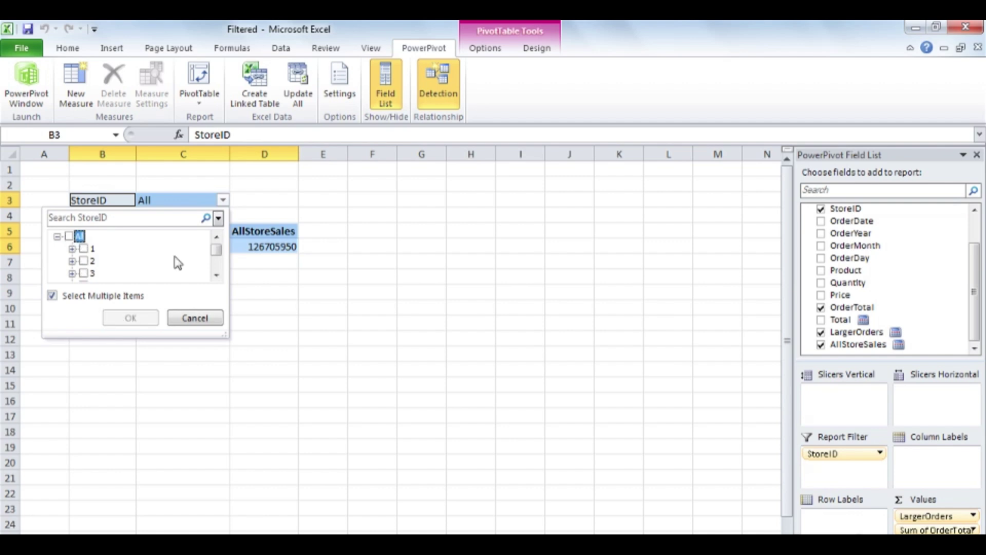
{"action": "left_click", "coordinate": [83, 248]}
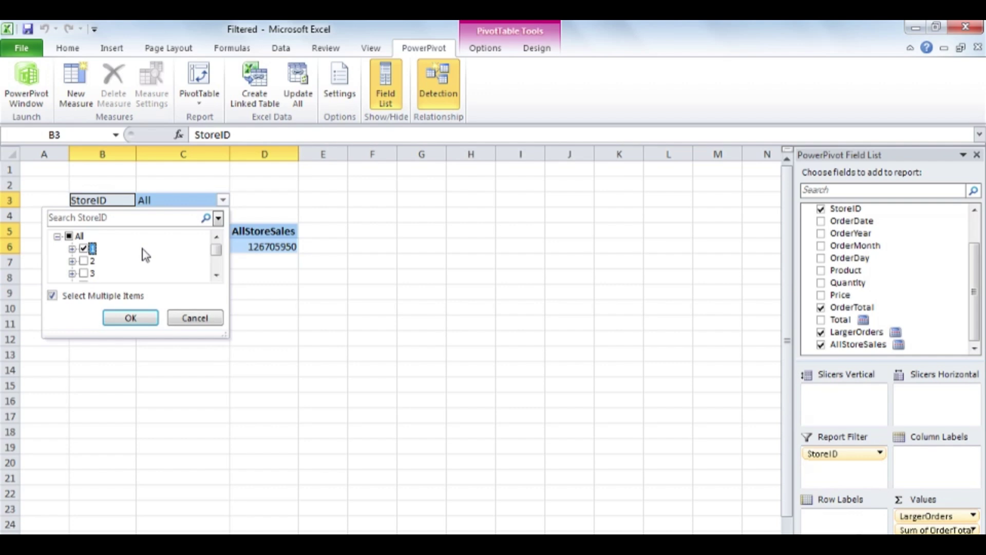
{"action": "left_click", "coordinate": [134, 317]}
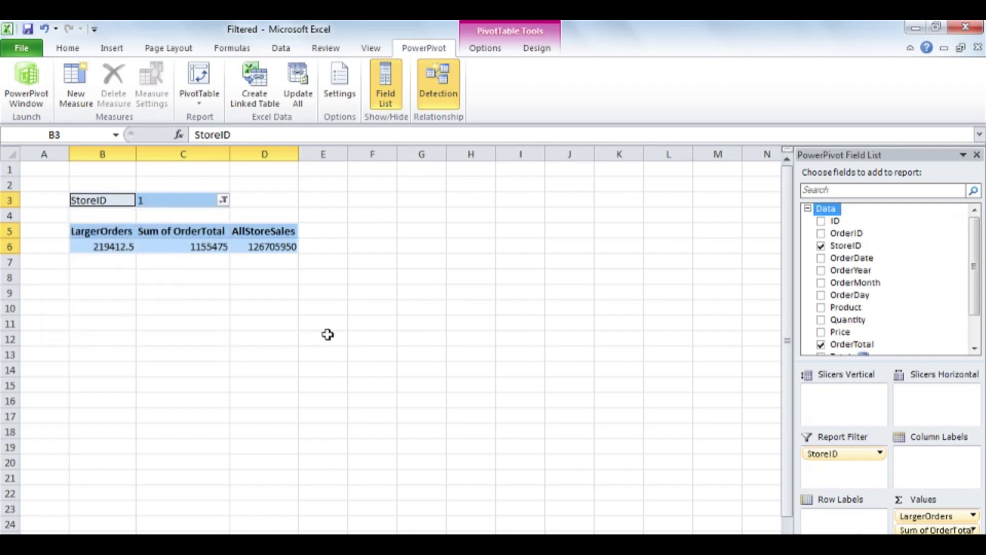